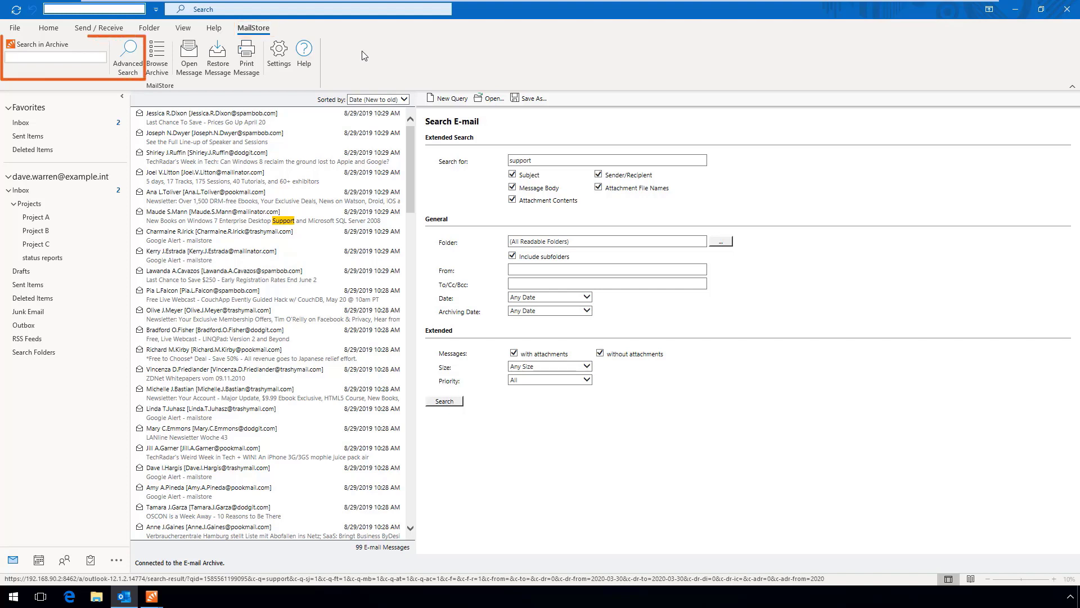
- Restore the 'Over 1,500 DRM-free Ebooks' newsletter into the Projects folder and open Projects to verify
{"action": "left_click", "coordinate": [217, 202]}
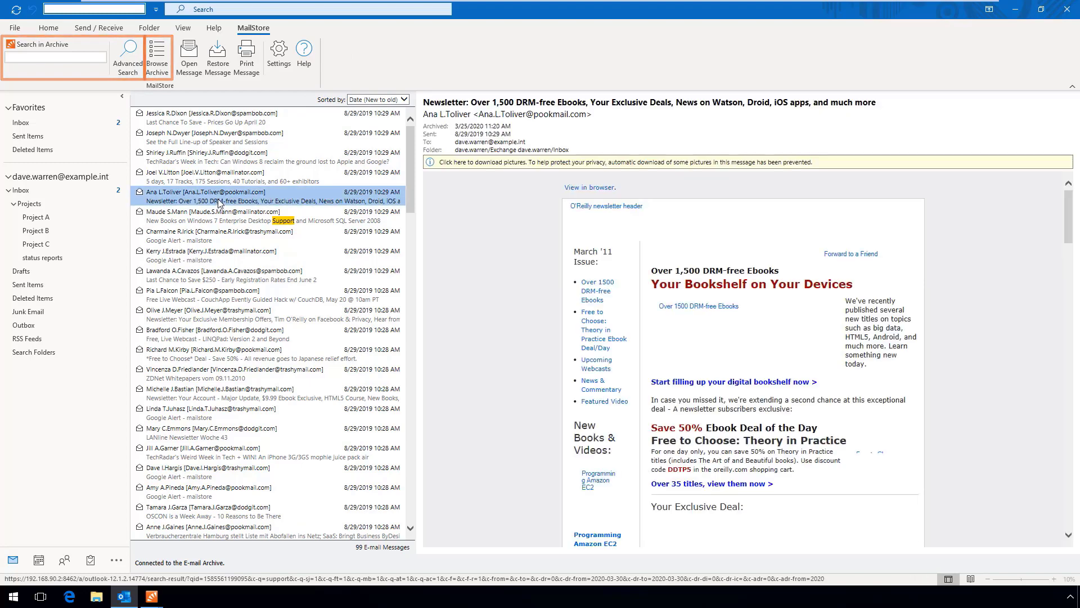
{"action": "left_click", "coordinate": [219, 66]}
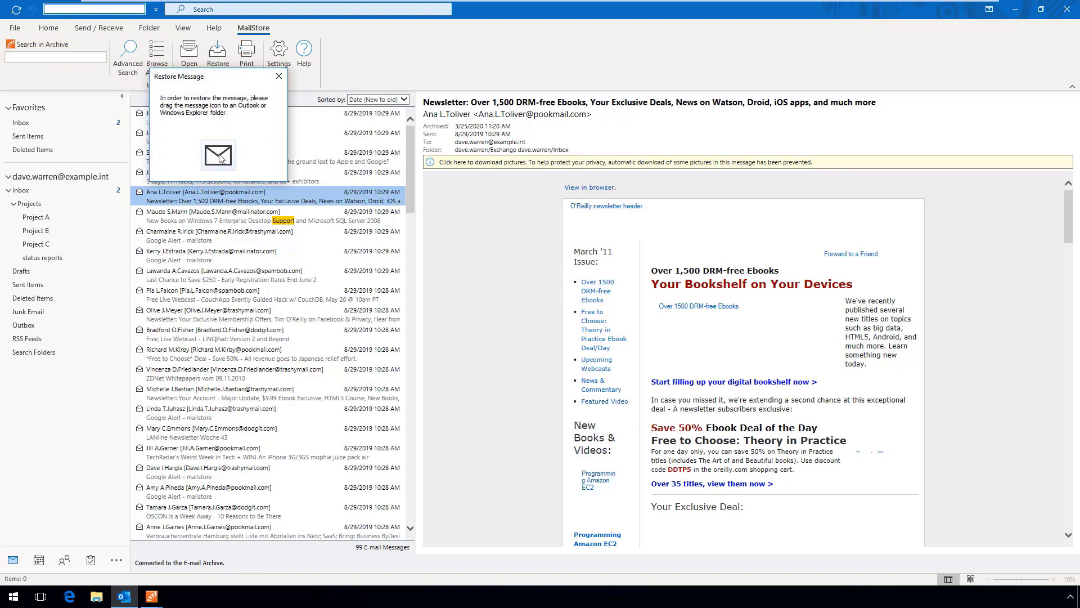
{"action": "left_click_drag", "start_coordinate": [218, 155], "coordinate": [44, 207]}
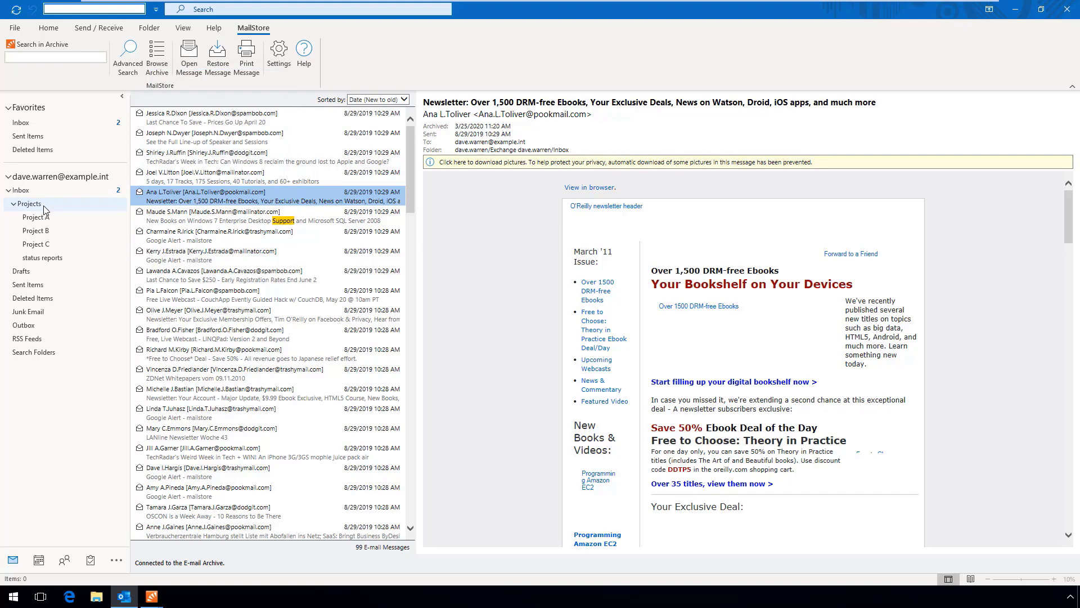
{"action": "left_click", "coordinate": [43, 207]}
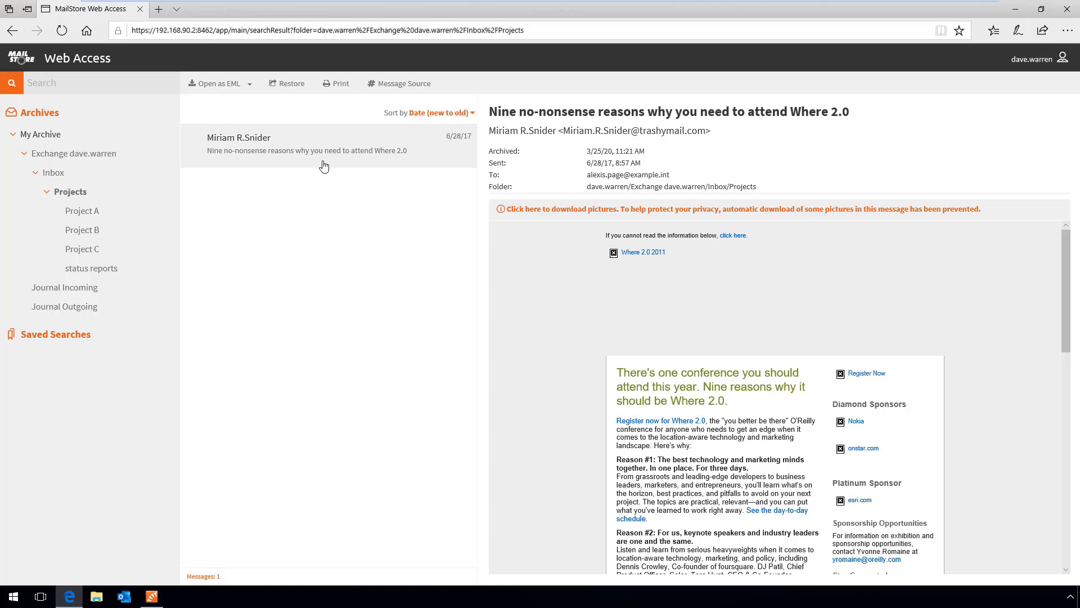
- Restore the Where 2.0 message from the Projects archive folder back to the mailbox
{"action": "left_click", "coordinate": [292, 86]}
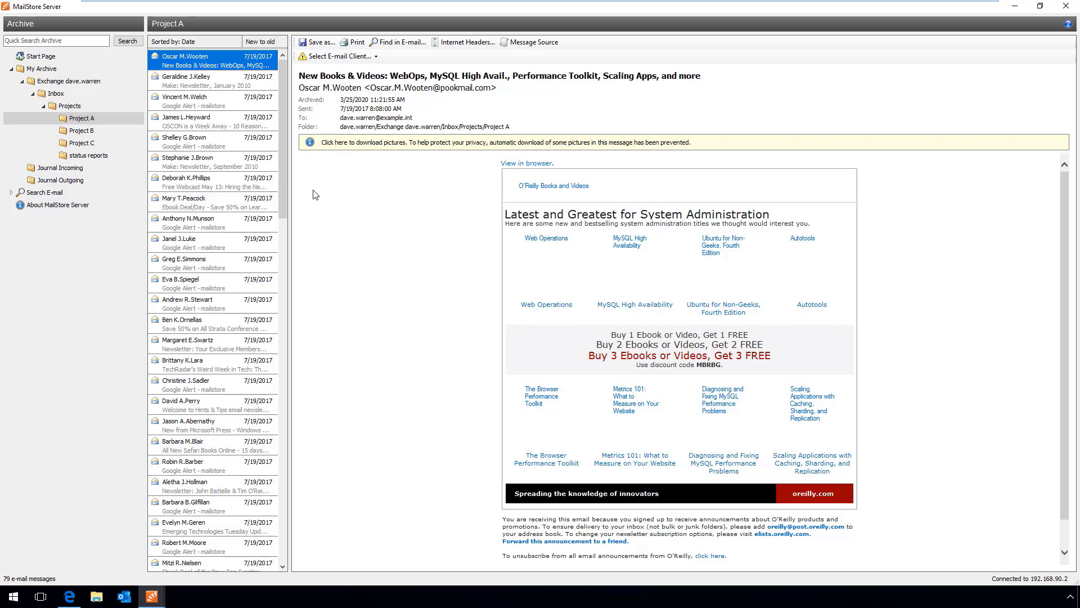
- Check the New Books & Videos message's Save As/Move To Folder options, then list available e-mail clients
{"action": "right_click", "coordinate": [231, 53]}
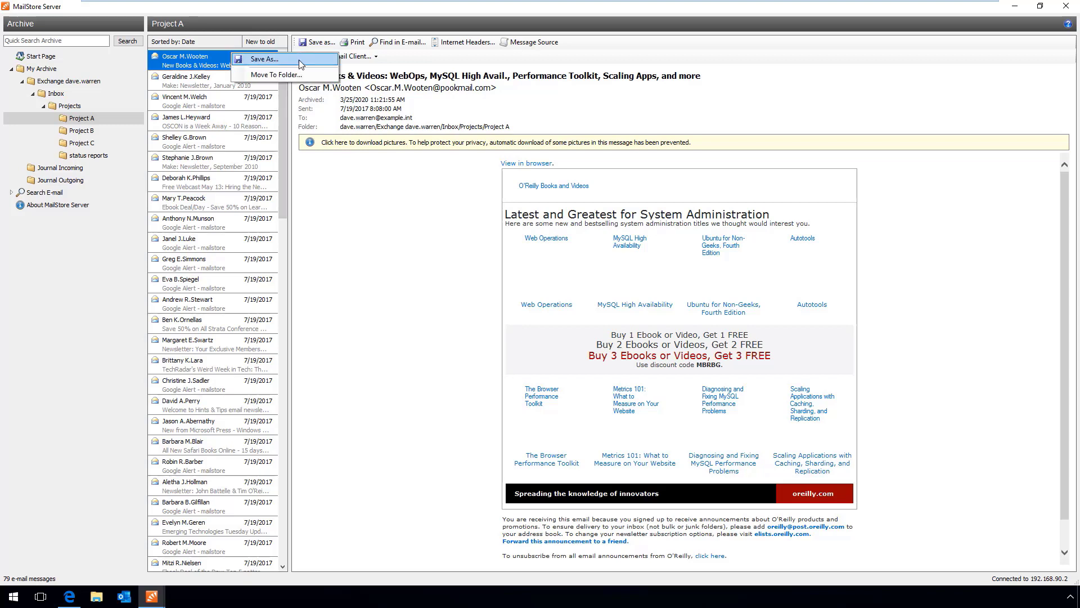
{"action": "left_click", "coordinate": [392, 64]}
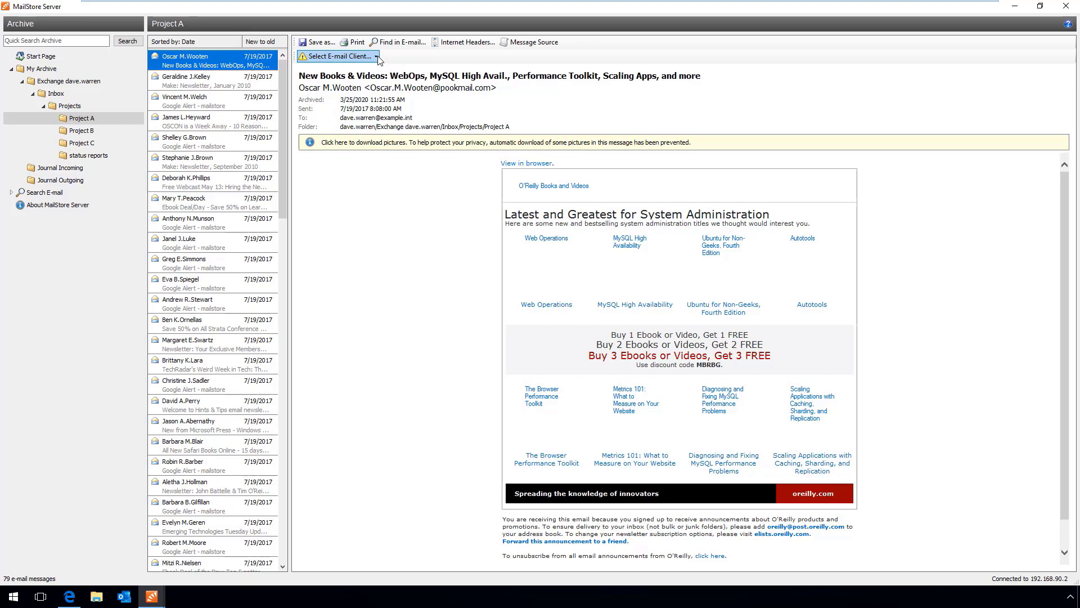
{"action": "left_click", "coordinate": [376, 56]}
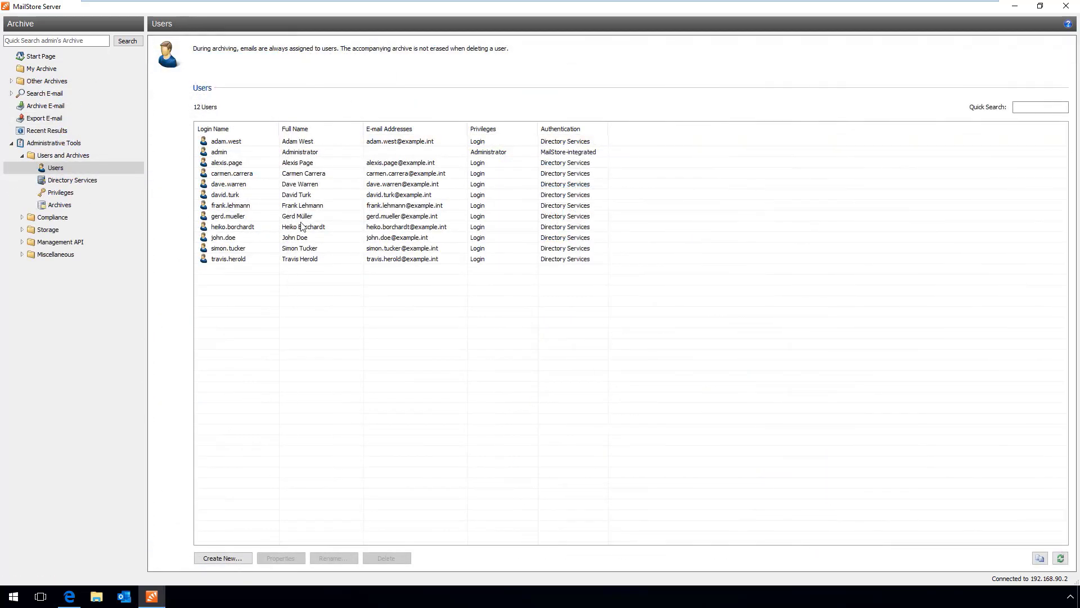
- Grant the archive user the Export E-mail privilege at the Unlimited level
{"action": "double_click", "coordinate": [310, 185]}
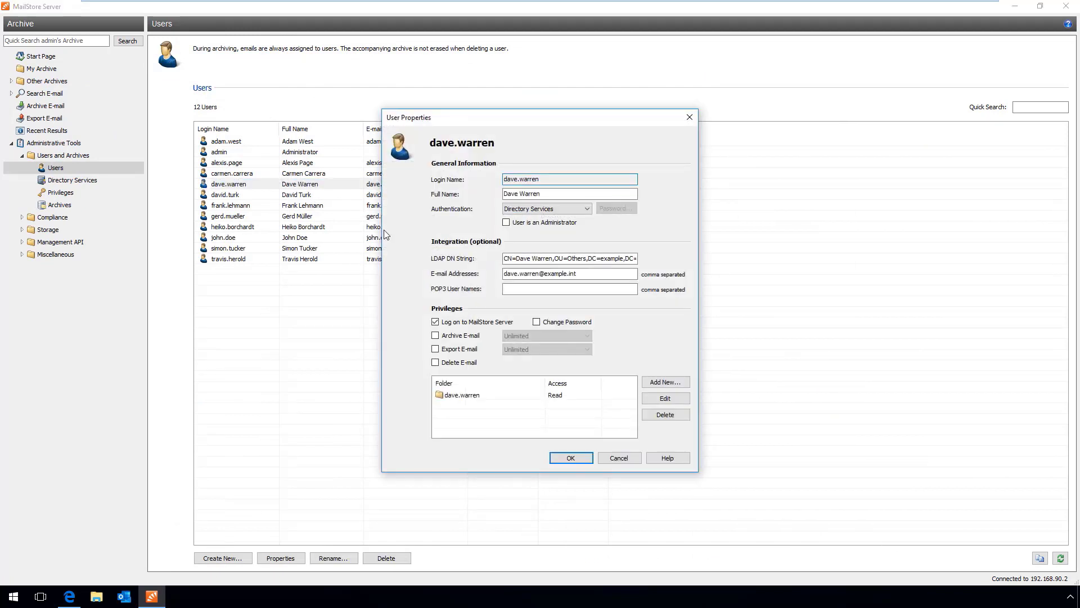
{"action": "left_click", "coordinate": [443, 353]}
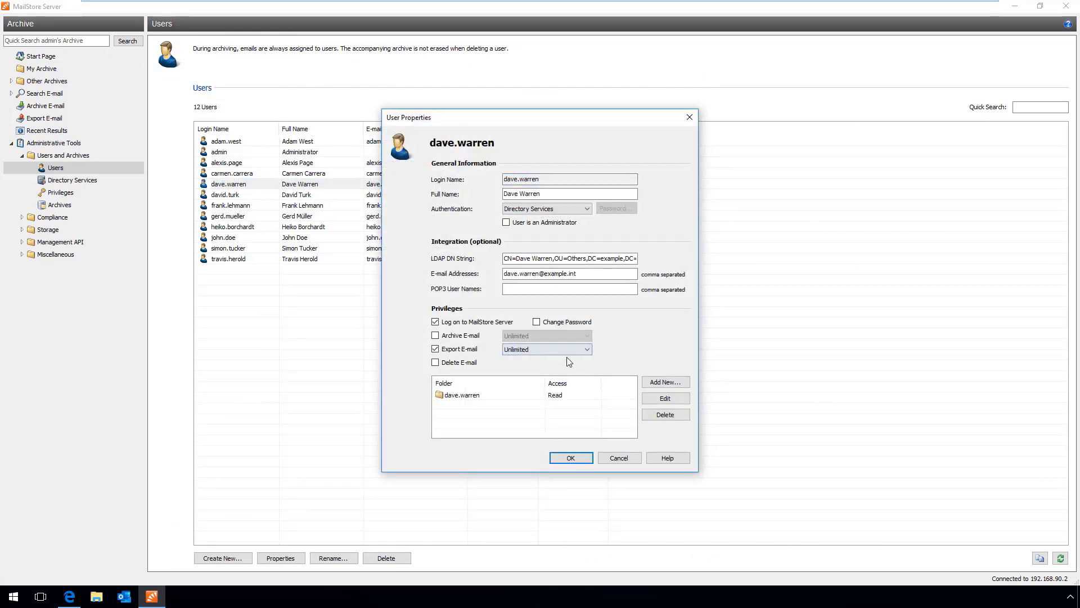
{"action": "left_click", "coordinate": [589, 350]}
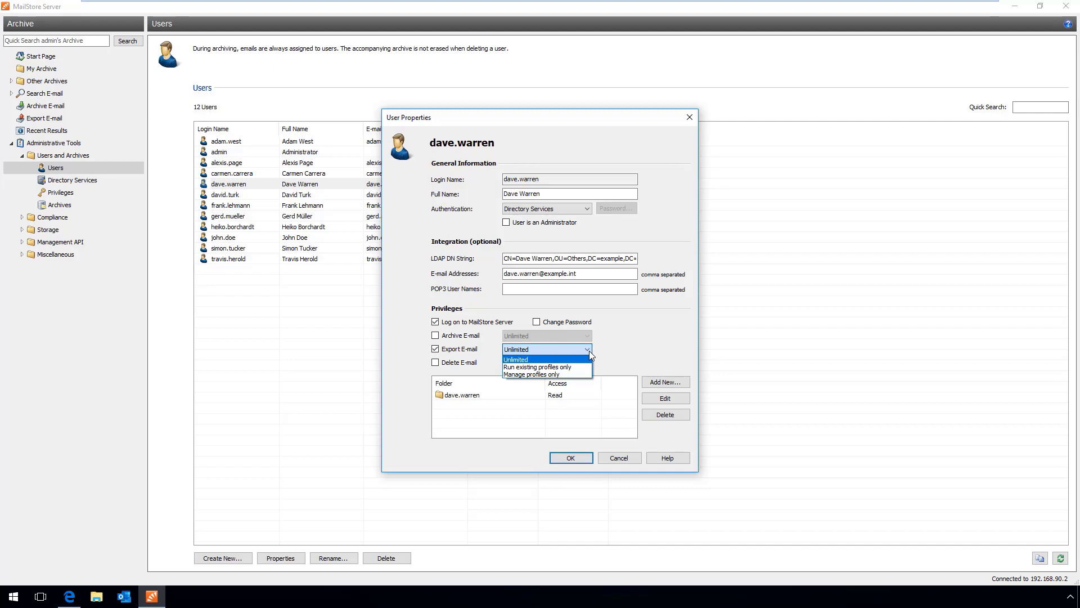
{"action": "left_click", "coordinate": [589, 350]}
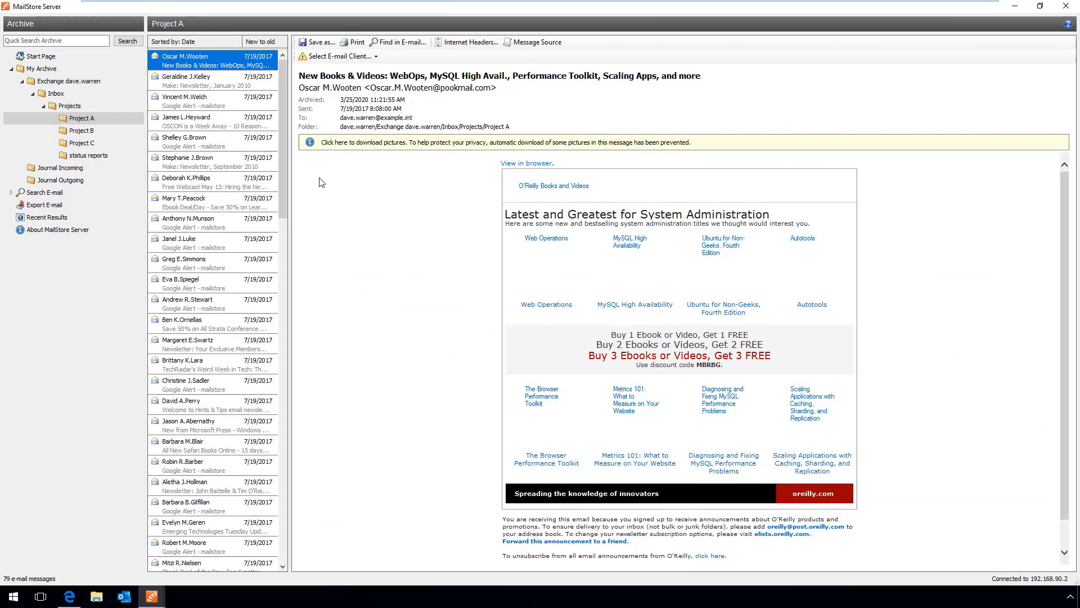
- Select the top nine messages plus Google Alert, TechRadar and Microsoft Press messages, then view Export To targets
{"action": "left_click", "coordinate": [199, 222], "text": "shift"}
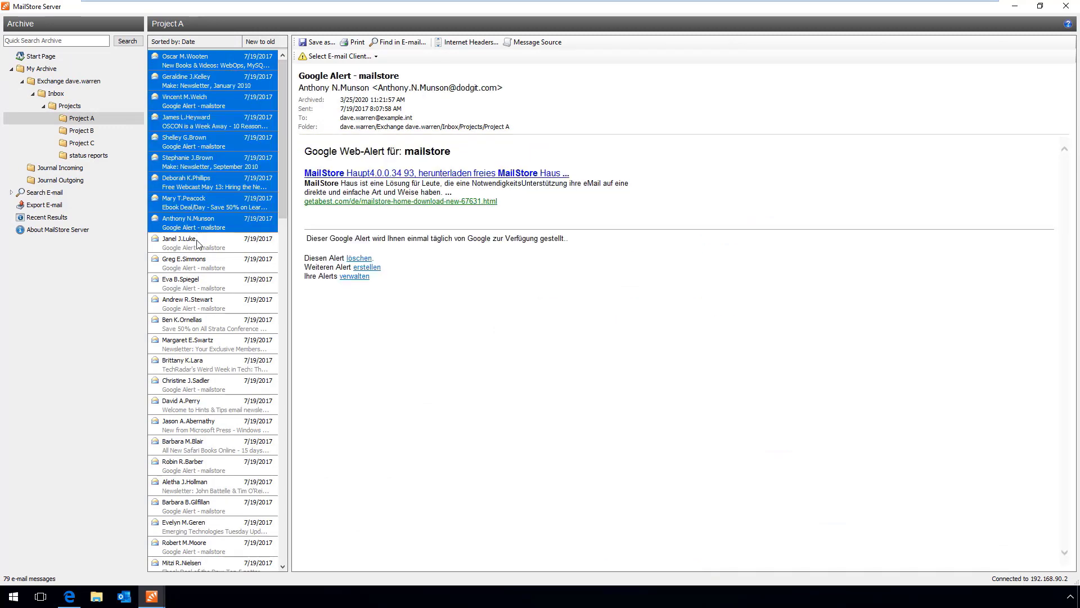
{"action": "left_click", "coordinate": [198, 304], "text": "ctrl"}
{"action": "left_click", "coordinate": [197, 365], "text": "ctrl"}
{"action": "left_click", "coordinate": [197, 385], "text": "ctrl"}
{"action": "left_click", "coordinate": [196, 426], "text": "ctrl"}
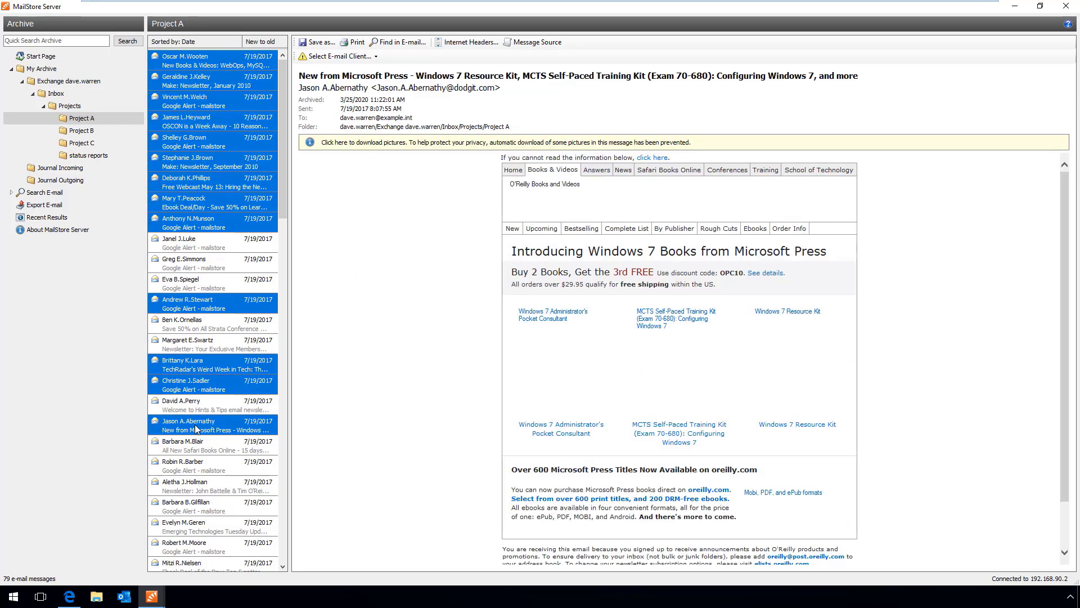
{"action": "right_click", "coordinate": [195, 426]}
{"action": "mouse_move", "coordinate": [289, 444]}
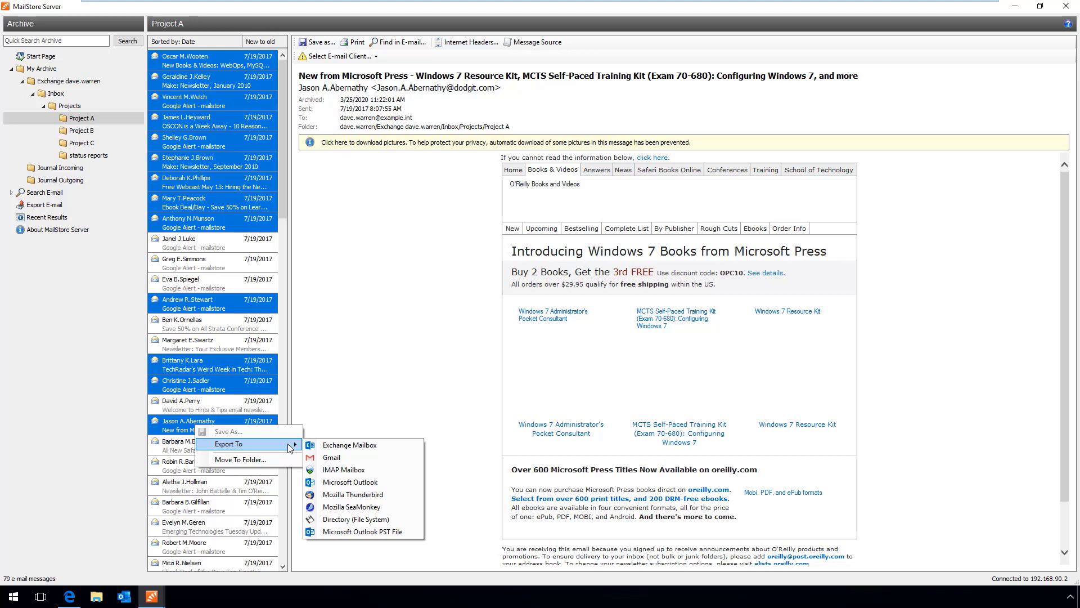
- Reveal the 'support' saved search, view its Export to options, then go to the Export E-mail page
{"action": "left_click", "coordinate": [13, 192]}
{"action": "left_click", "coordinate": [12, 192]}
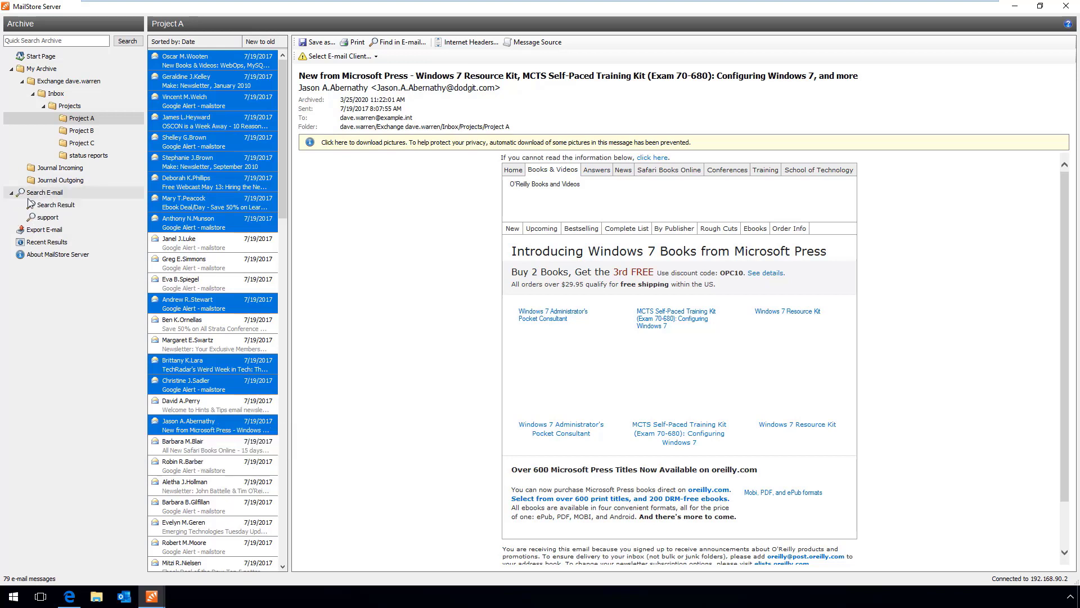
{"action": "right_click", "coordinate": [48, 217]}
{"action": "mouse_move", "coordinate": [124, 266]}
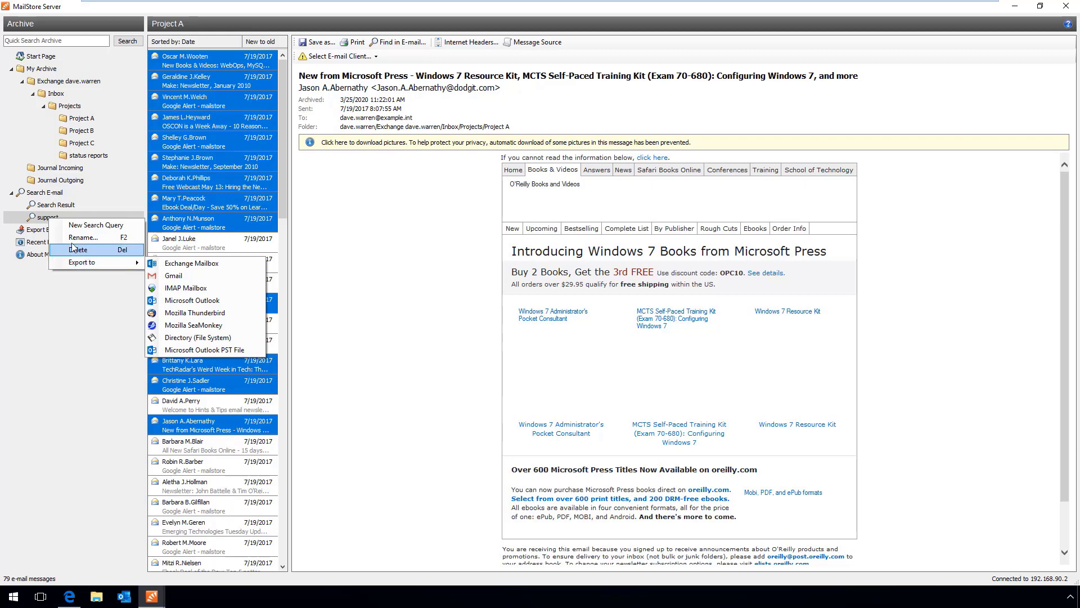
{"action": "left_click", "coordinate": [38, 230]}
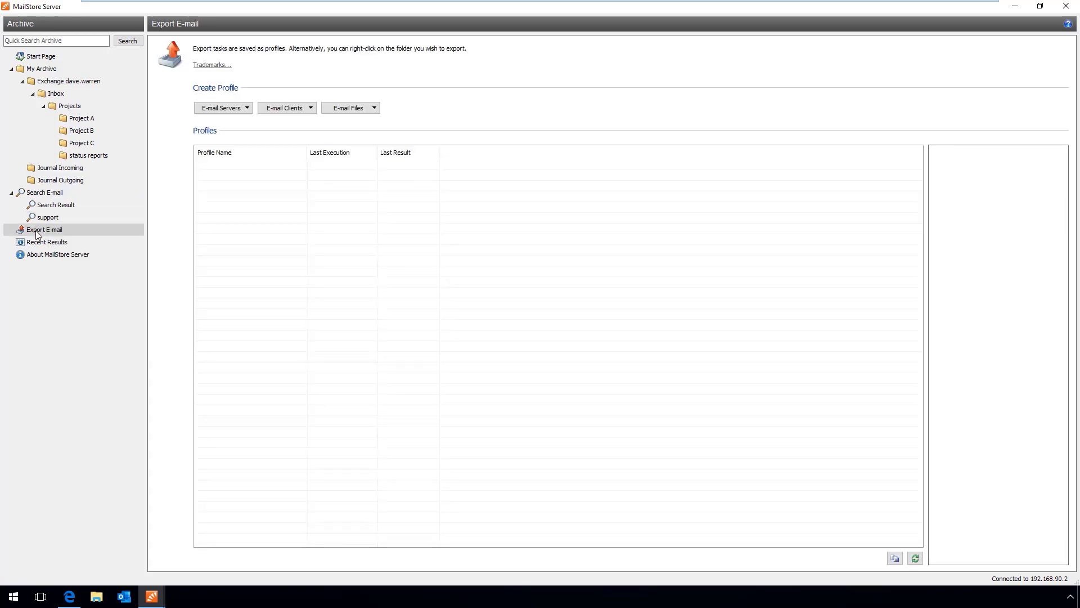
- Create an Exchange Mailbox export profile for the user's archive folder and enter the mailbox password
{"action": "left_click", "coordinate": [234, 111]}
{"action": "left_click", "coordinate": [231, 122]}
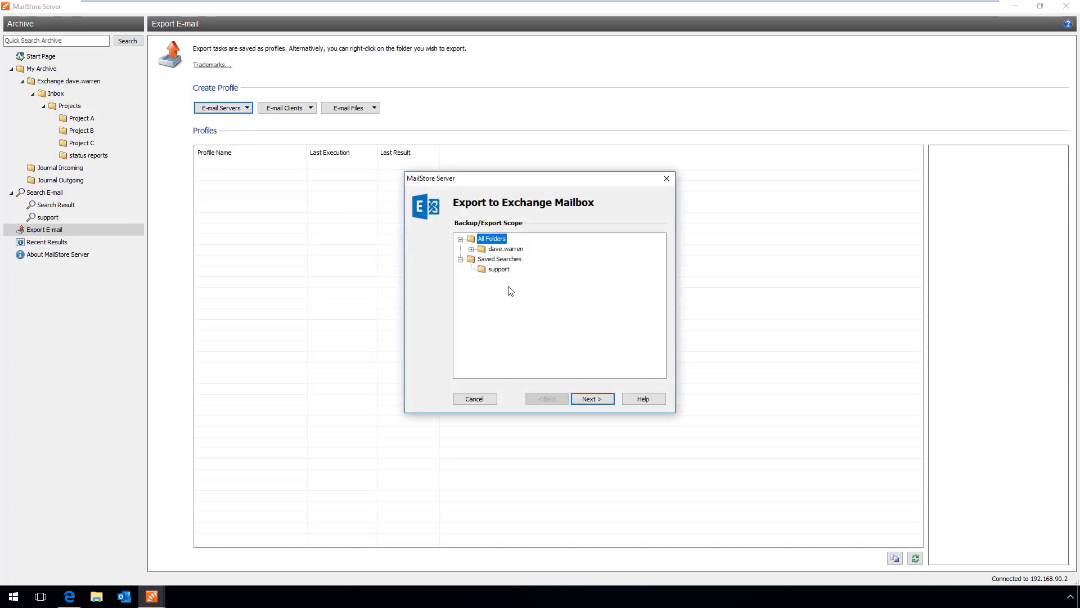
{"action": "left_click", "coordinate": [509, 248]}
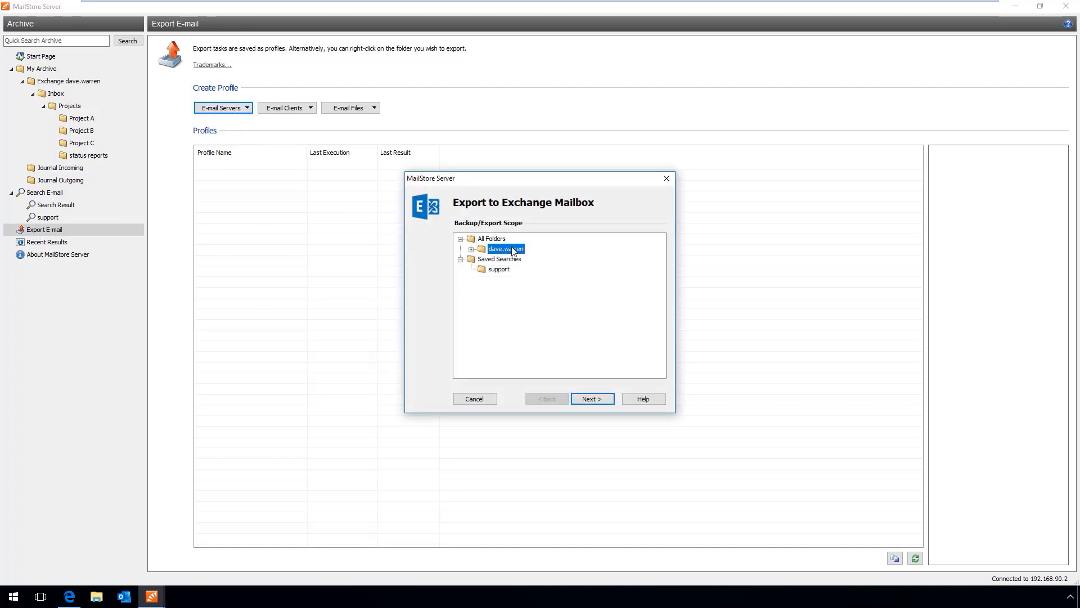
{"action": "left_click", "coordinate": [591, 398]}
{"action": "left_click", "coordinate": [551, 308]}
{"action": "type", "text": "•••••••••••••••"}
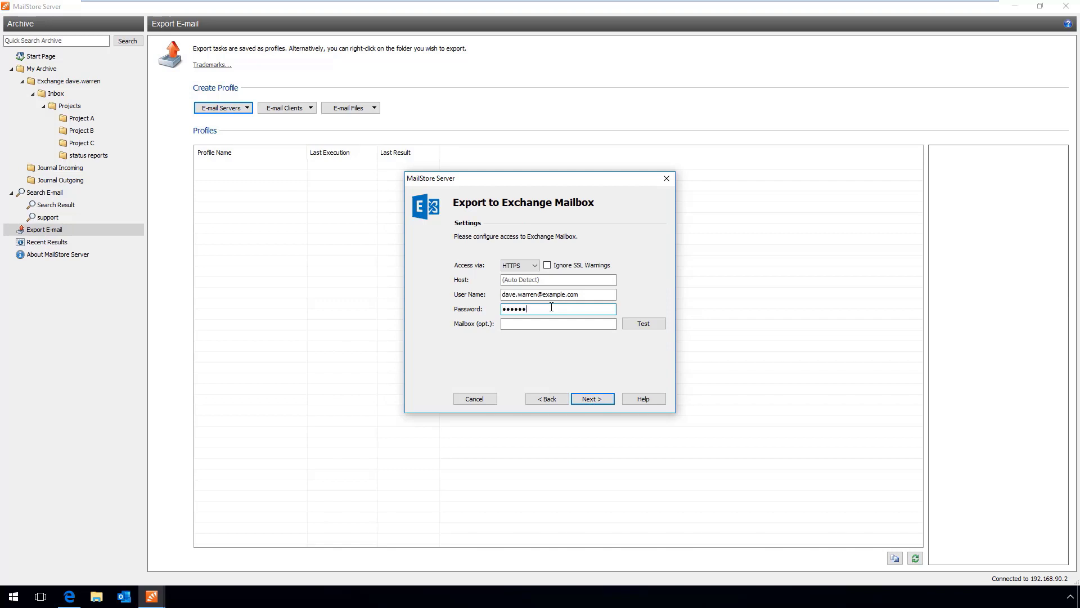
{"action": "left_click", "coordinate": [592, 399]}
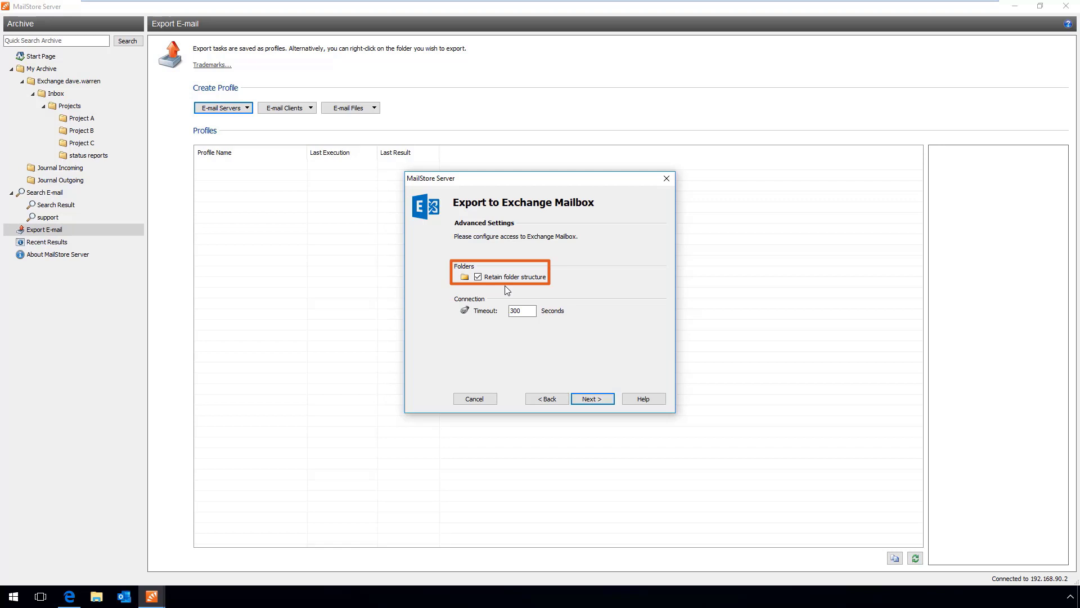
- Uncheck Retain folder structure on the export's Advanced Settings page
{"action": "left_click", "coordinate": [478, 277]}
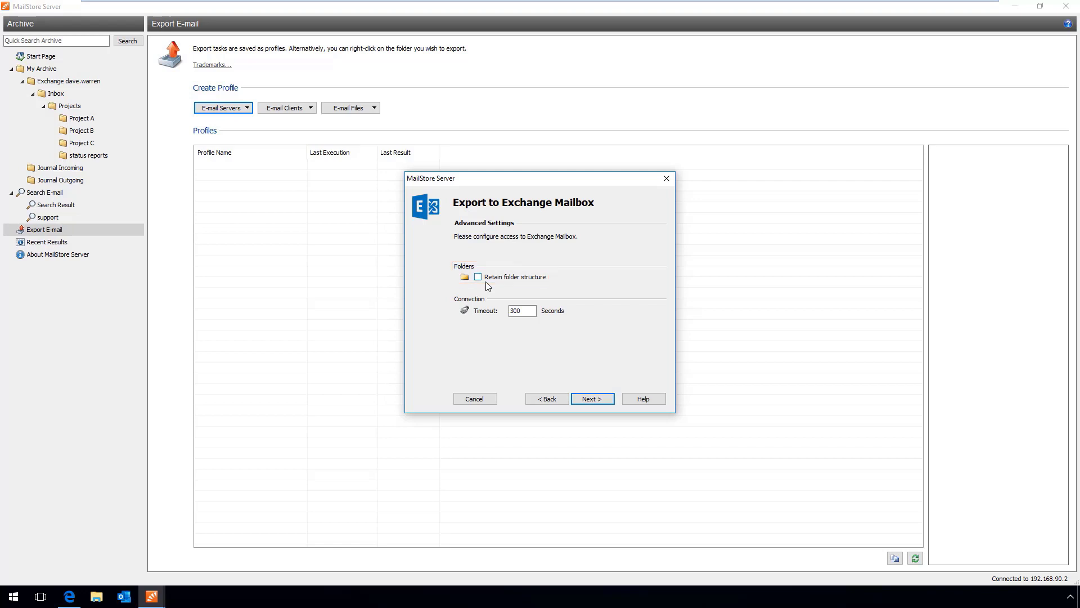